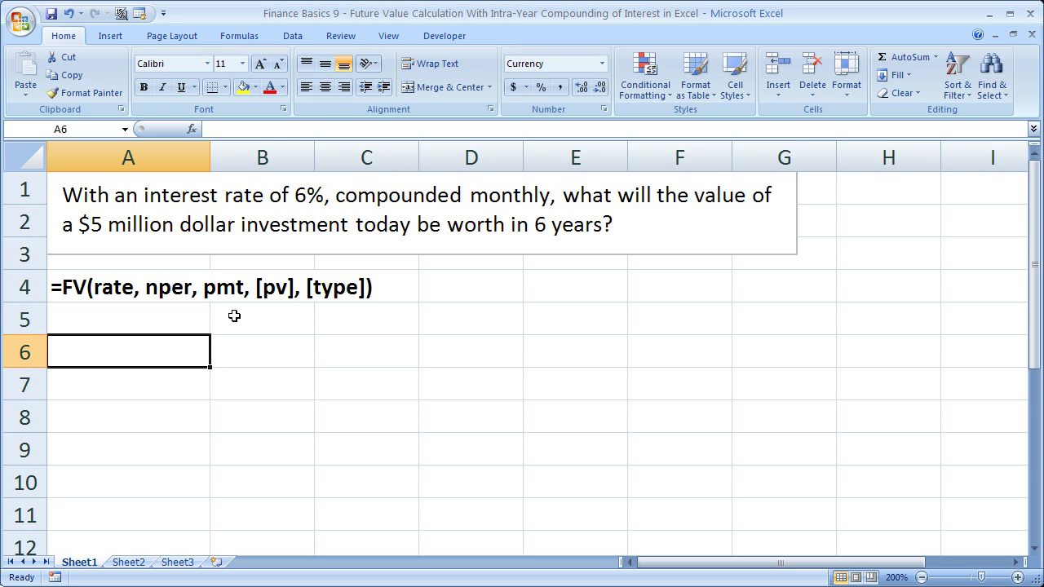
# Enter an FV formula in cell A6 with rate .06, 6 periods, an empty payment and present value 5000000.
pyautogui.write('=')
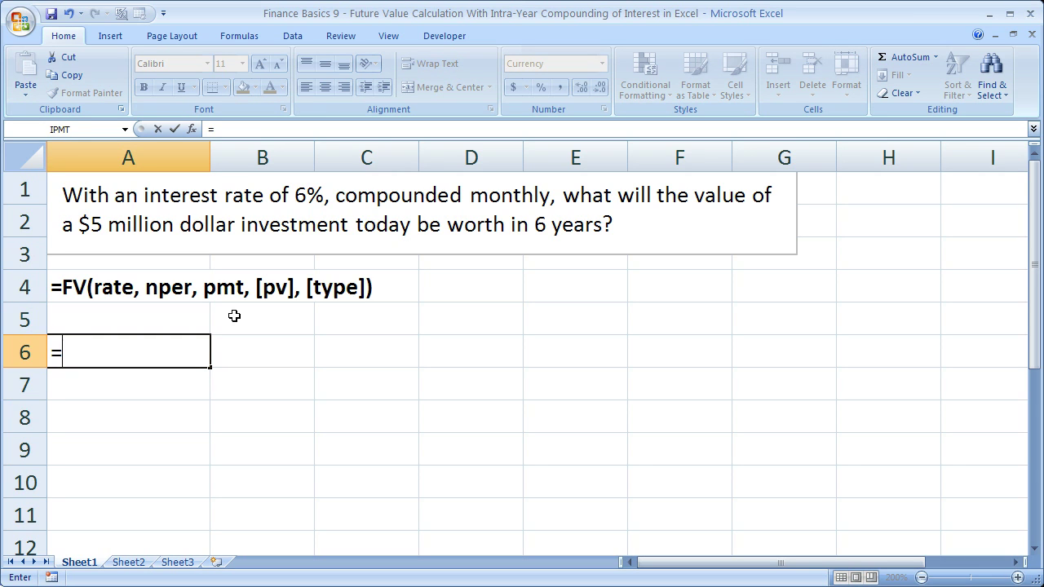
pyautogui.write('fv(')
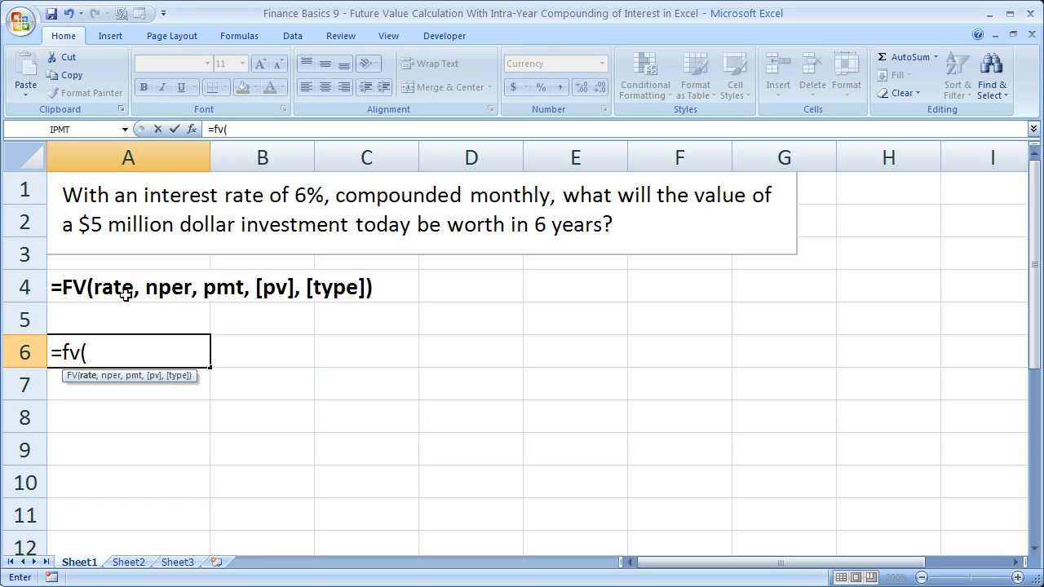
pyautogui.write('.06,6')
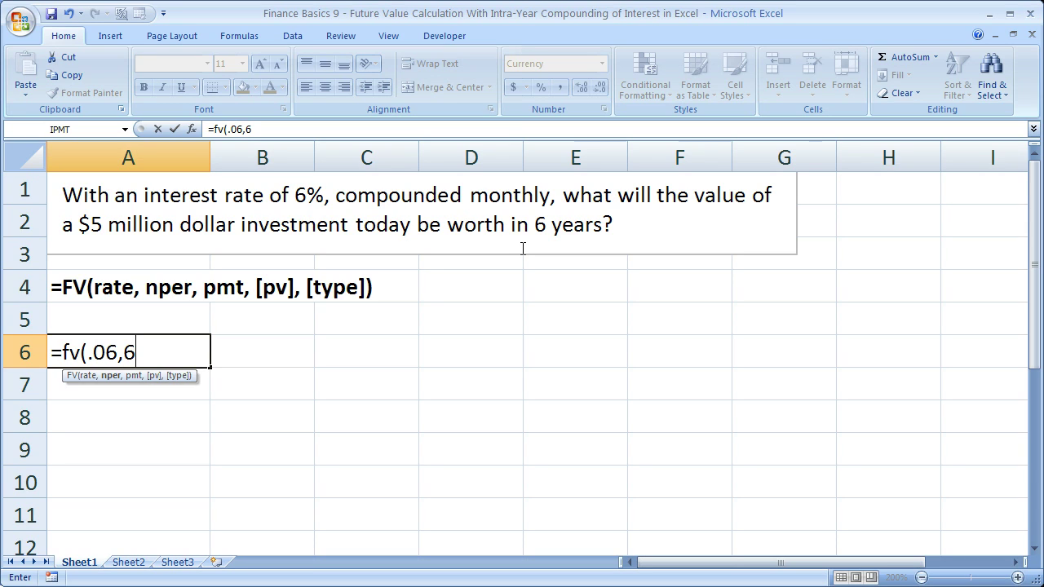
pyautogui.write(',')
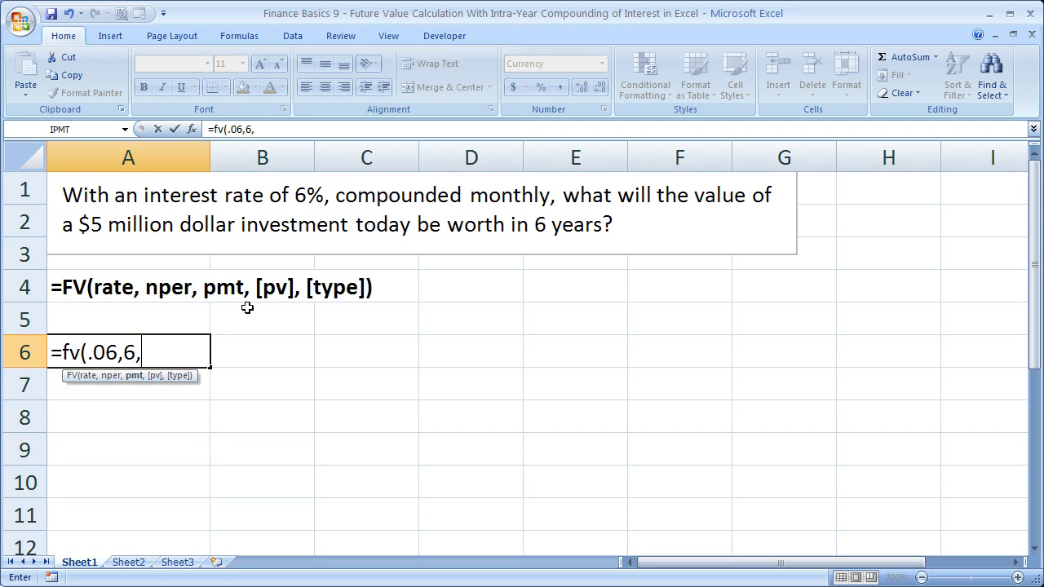
pyautogui.write('0')
pyautogui.press('BackSpace')
pyautogui.write(',')
pyautogui.write('5000')
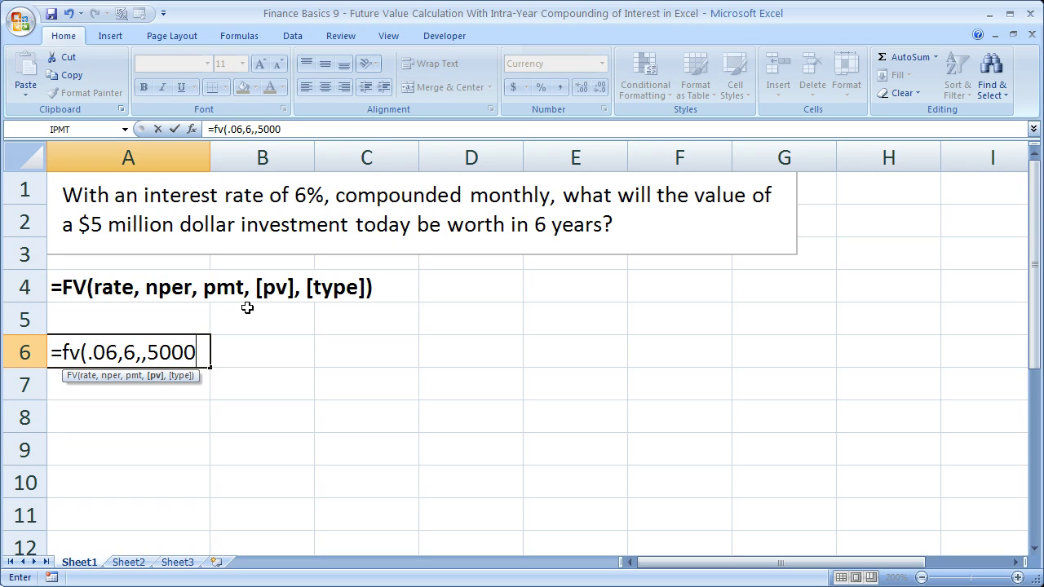
pyautogui.write('000')
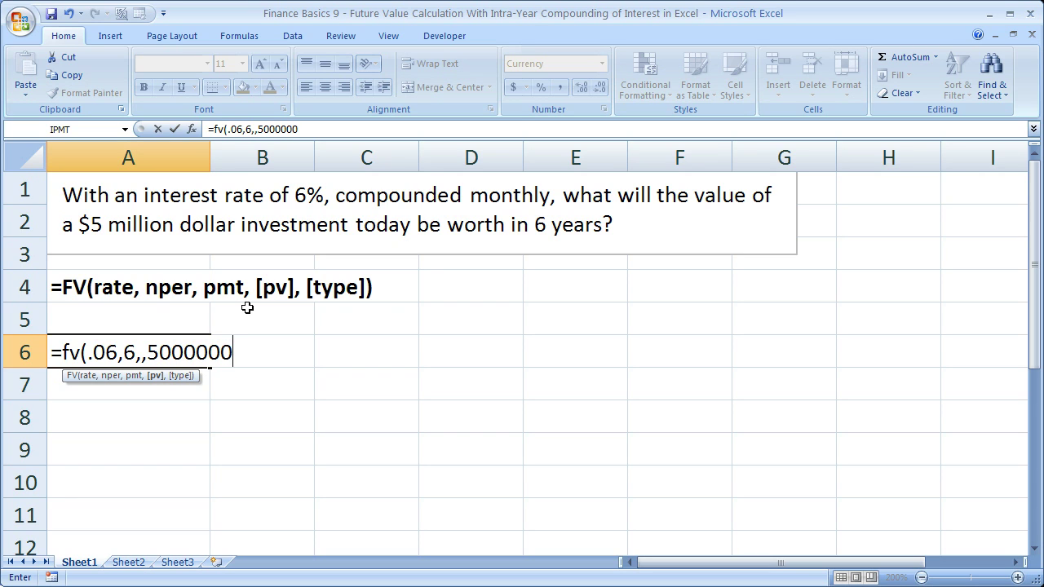
pyautogui.click(196, 351)
pyautogui.click(233, 351)
pyautogui.write(')')
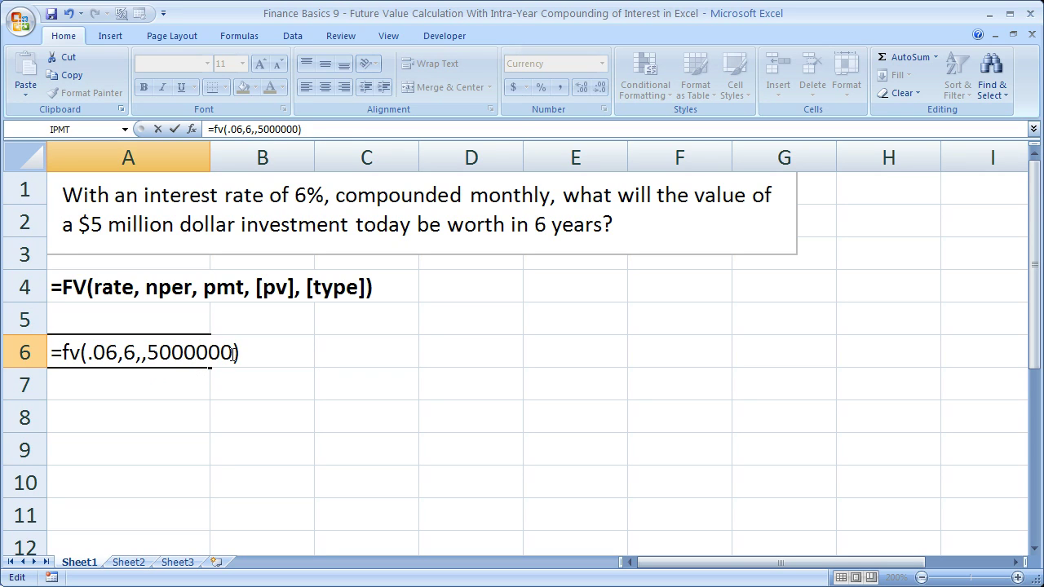
pyautogui.press('Return')
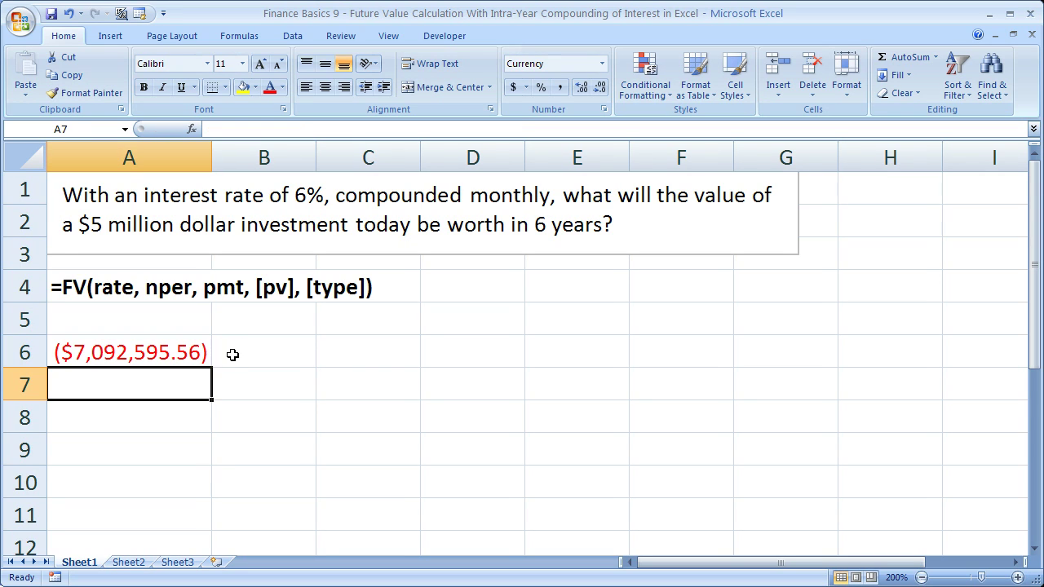
# Reverse the sign of the A6 formula by placing a minus directly before FV.
pyautogui.doubleClick(154, 354)
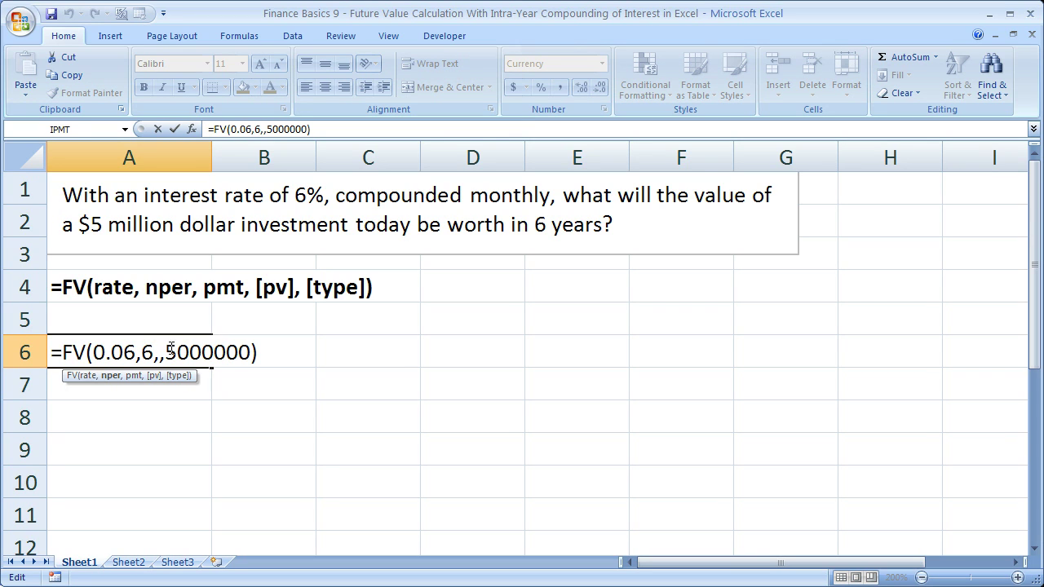
pyautogui.click(164, 353)
pyautogui.write('-')
pyautogui.press('BackSpace')
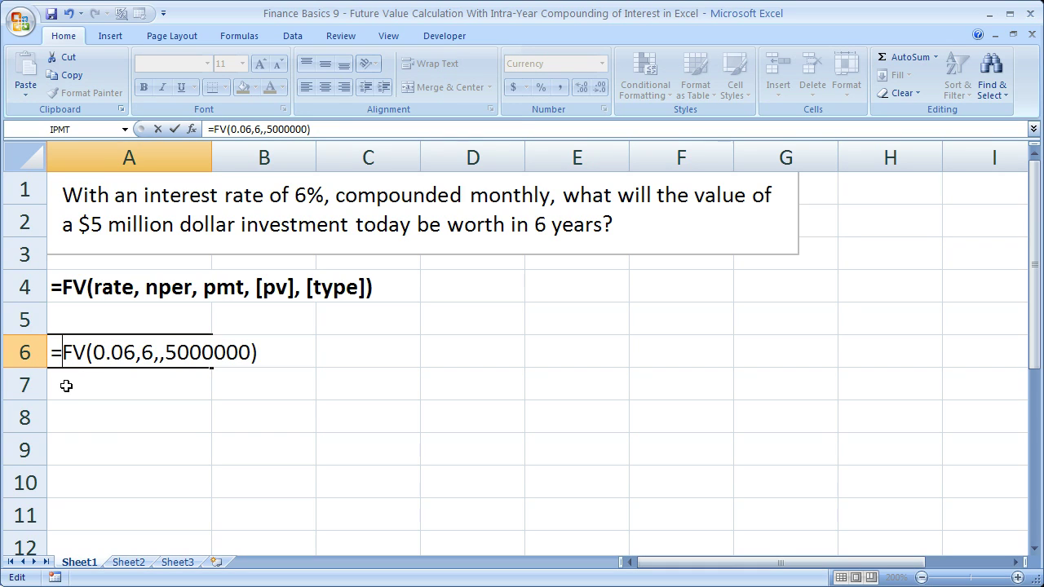
pyautogui.write('-')
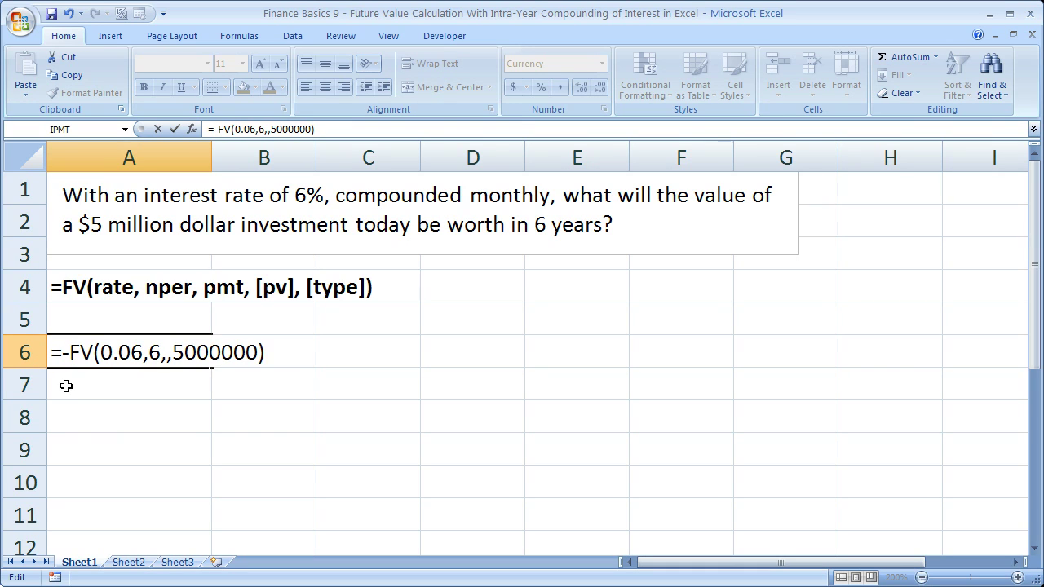
pyautogui.press('Return')
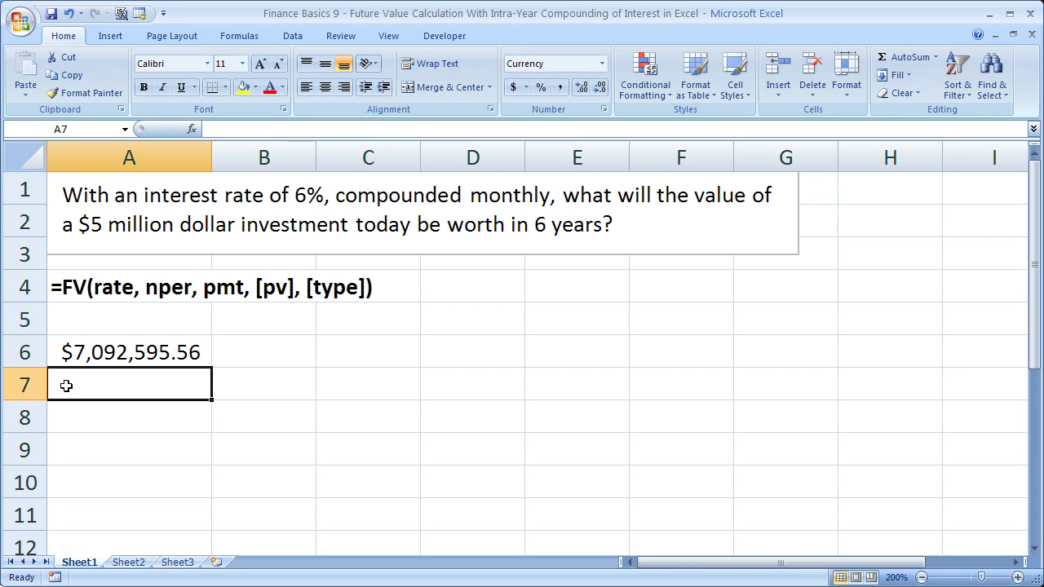
pyautogui.write('=')
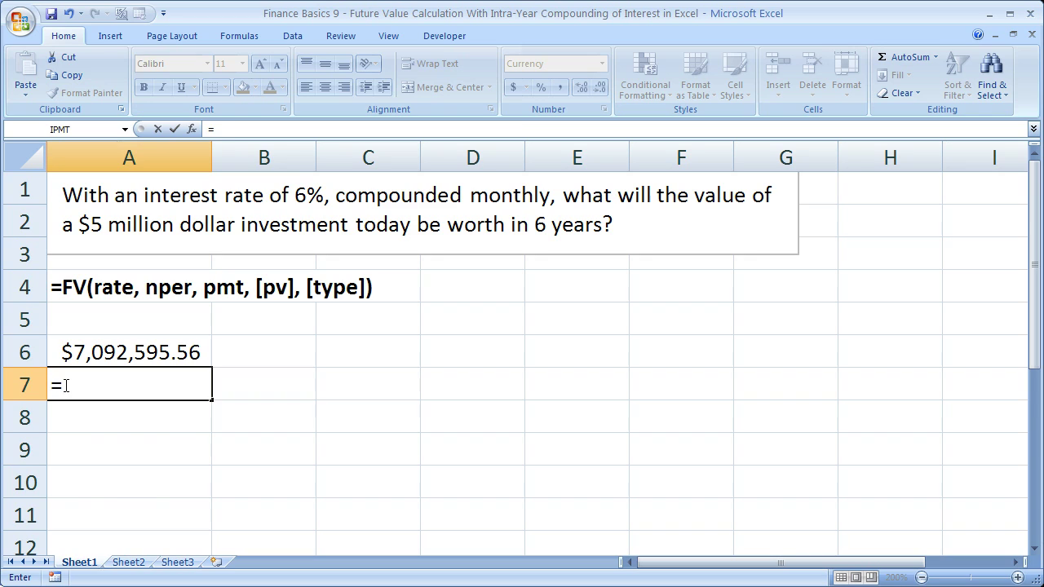
pyautogui.write('fv(')
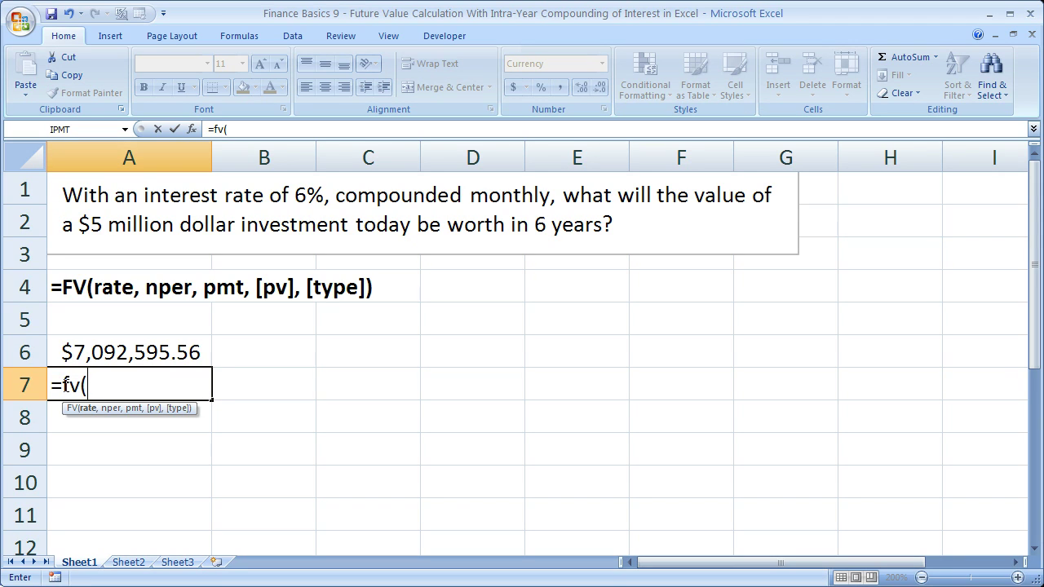
pyautogui.press('Escape')
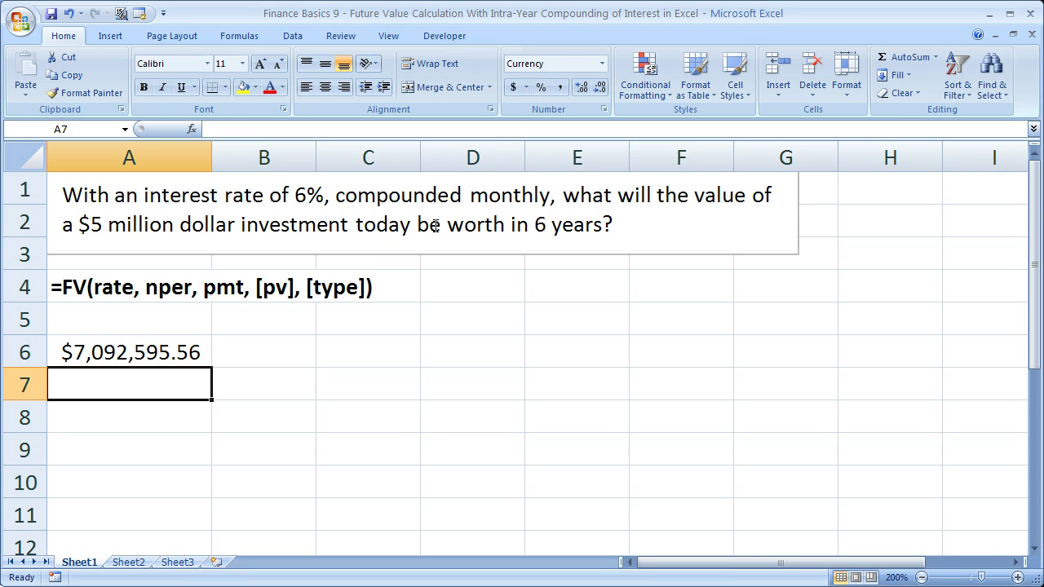
# Calculate the monthly percentage rate as =6/12 in cell C7 and clear that scratch cell.
pyautogui.click(363, 385)
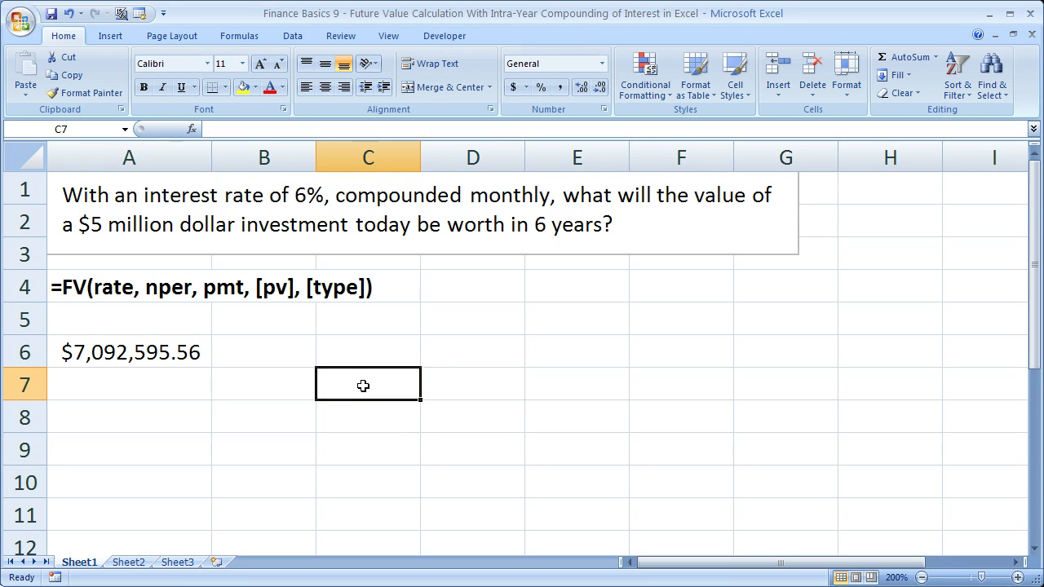
pyautogui.write('6')
pyautogui.press('BackSpace')
pyautogui.write('=6/')
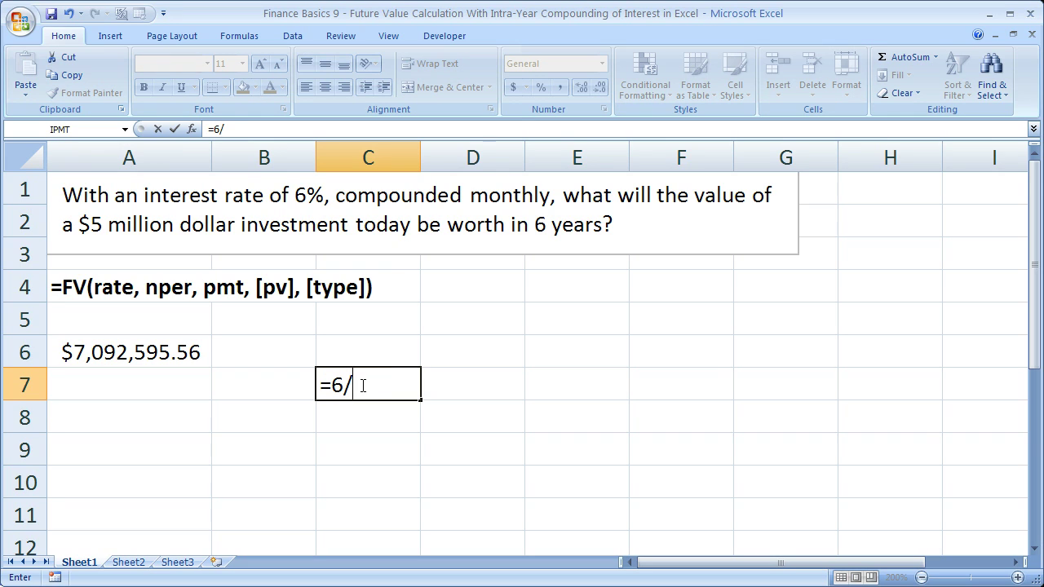
pyautogui.write('12')
pyautogui.hotkey('ctrl', 'Return')
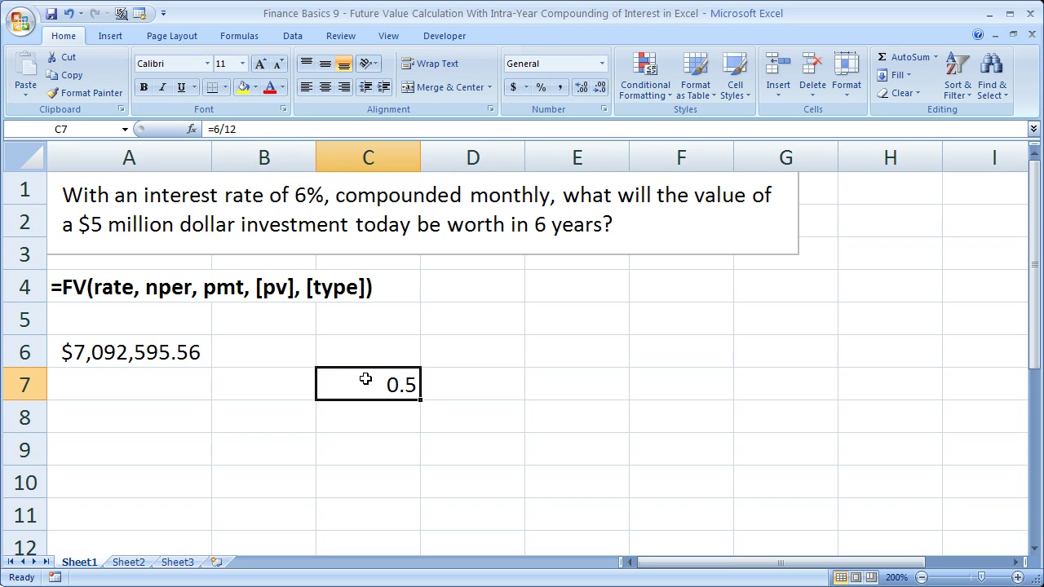
pyautogui.press('Delete')
# Start an FV formula in cell A7 with a monthly rate of .005 and 72 periods.
pyautogui.click(170, 383)
pyautogui.write('=fv(')
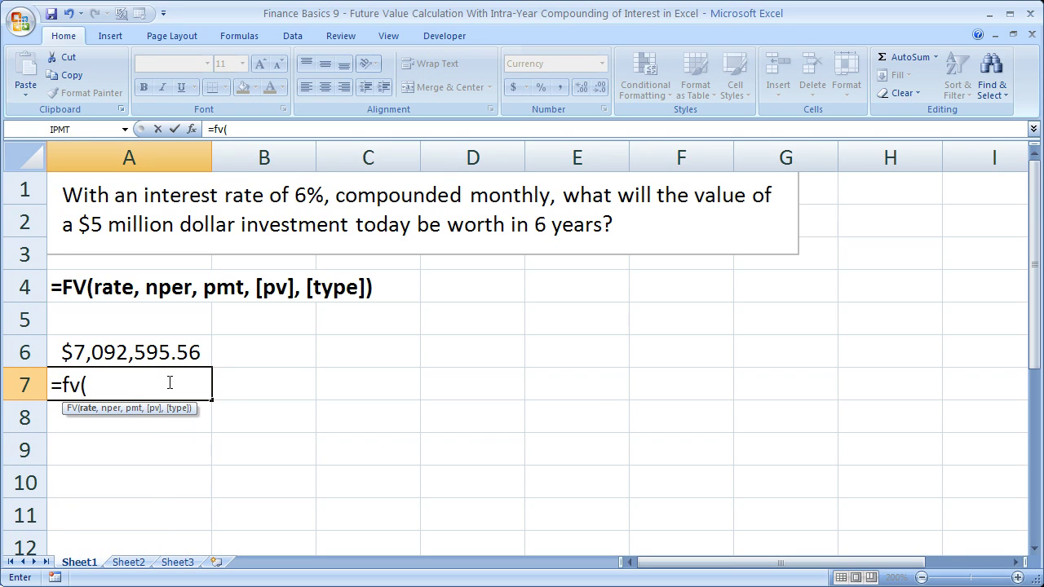
pyautogui.write('.005,')
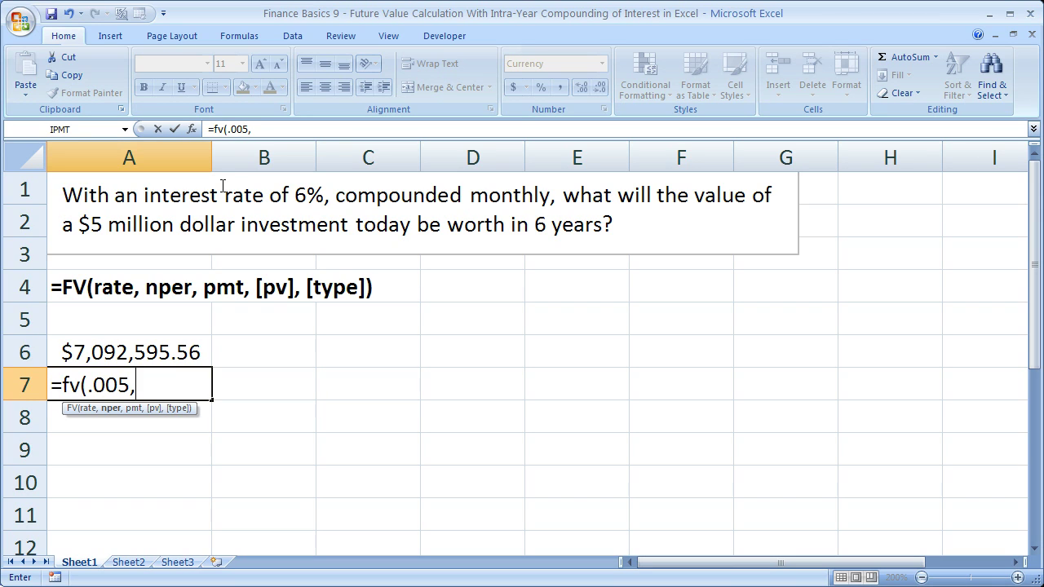
pyautogui.write('6*12')
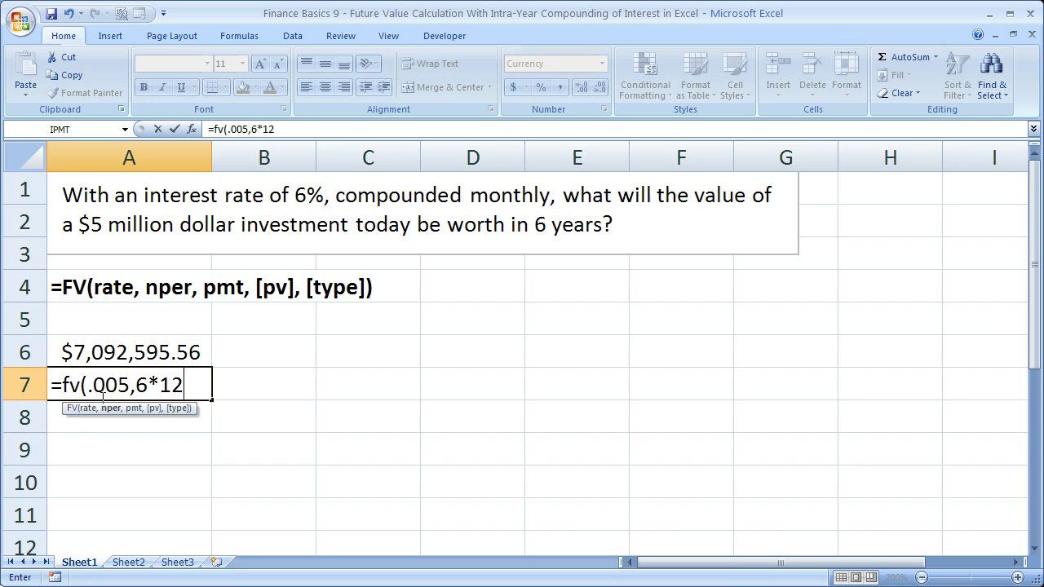
pyautogui.click(123, 385)
pyautogui.moveTo(184, 385); pyautogui.dragTo(136, 385)
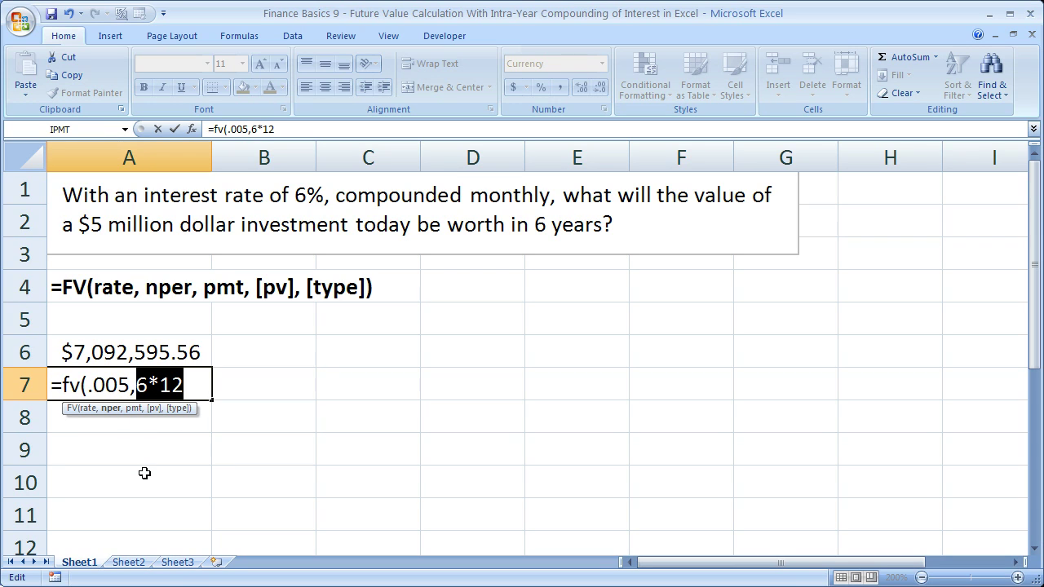
pyautogui.write('72')
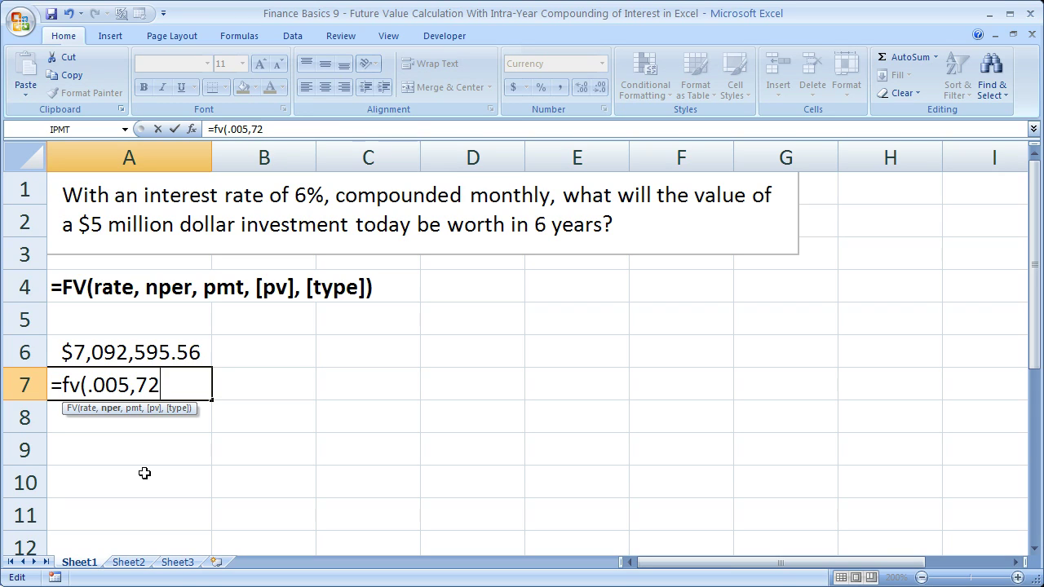
# Complete the FV formula in cell A7 with an empty payment argument and present value 5000000.
pyautogui.write(',')
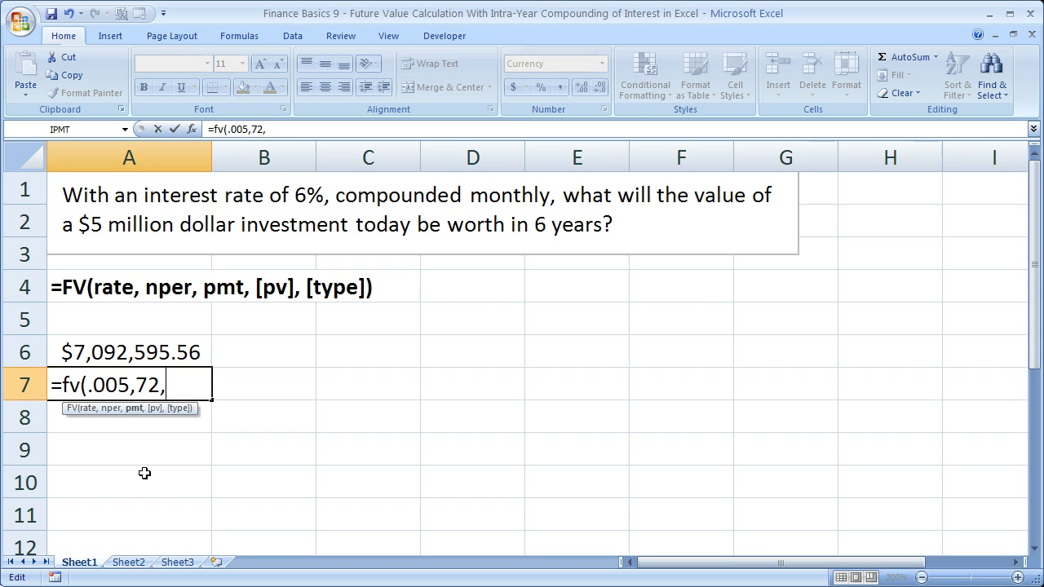
pyautogui.write('0')
pyautogui.press('BackSpace')
pyautogui.write(',')
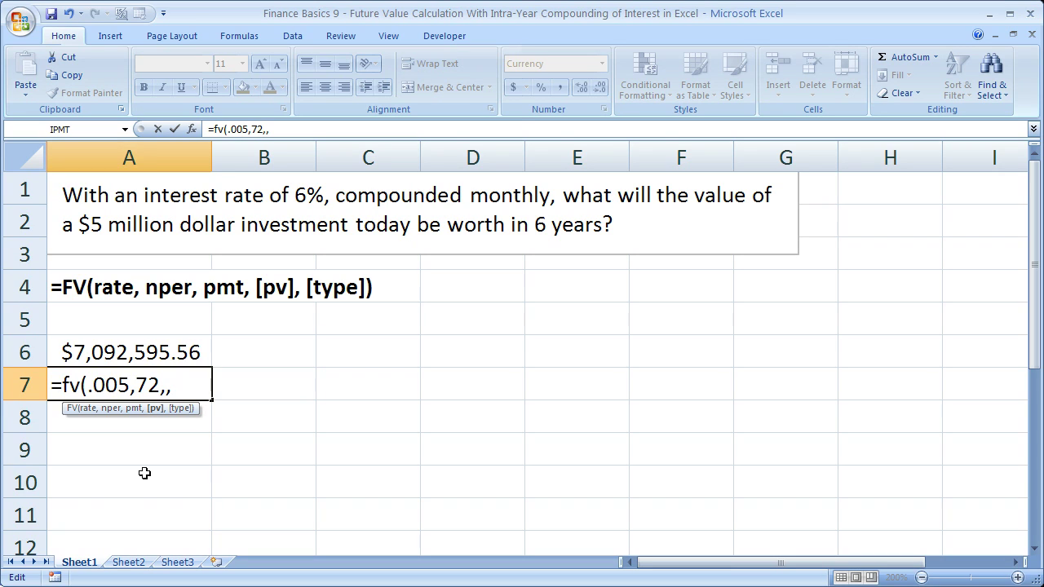
pyautogui.write('500')
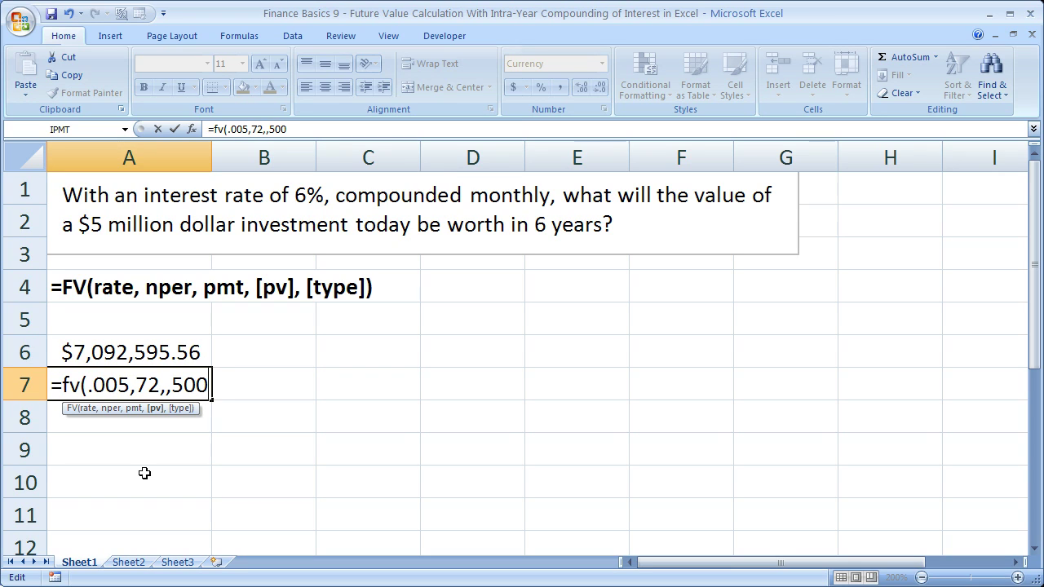
pyautogui.write('0000')
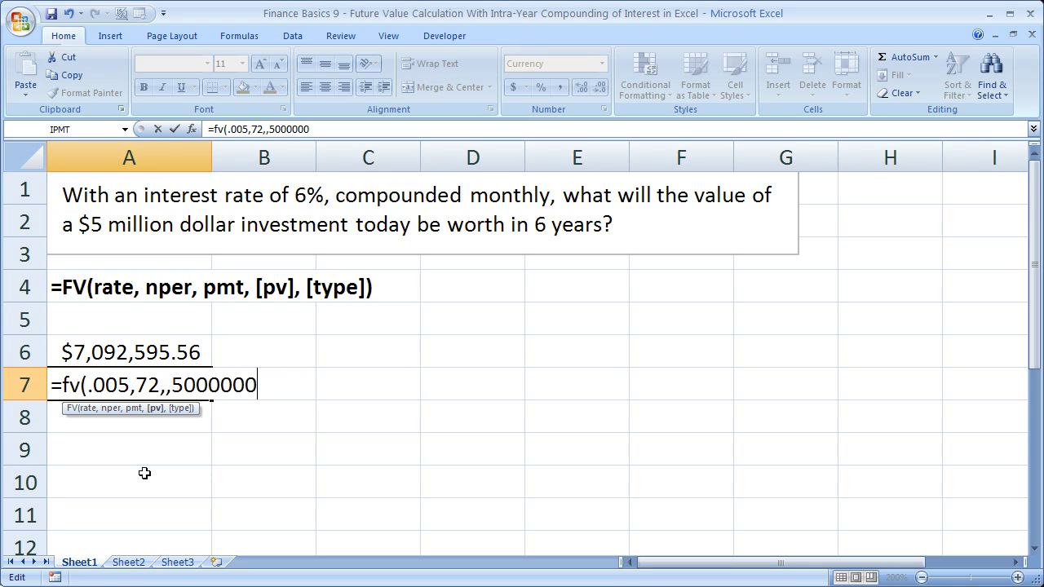
pyautogui.write(')')
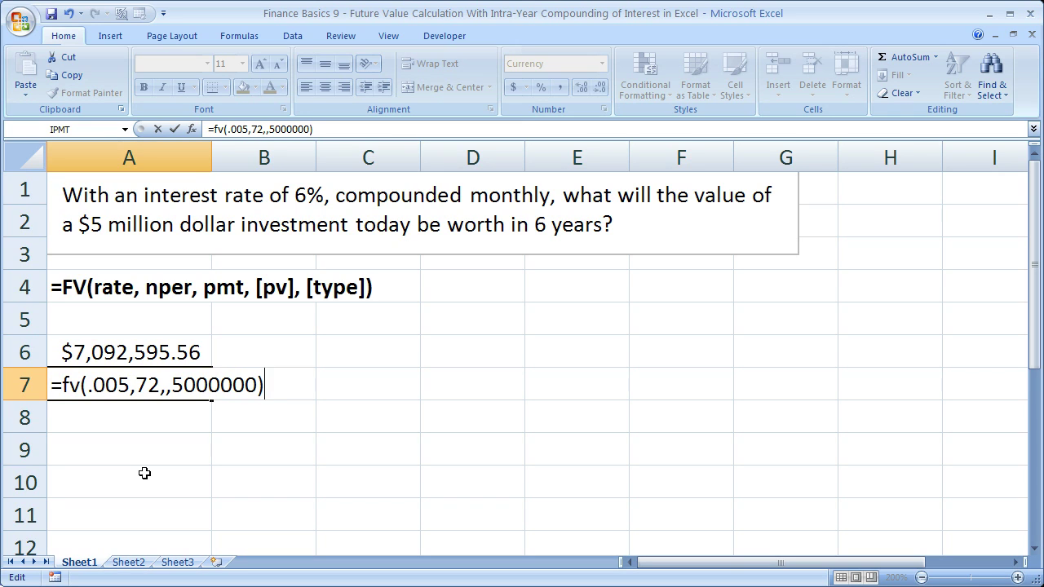
pyautogui.press('Return')
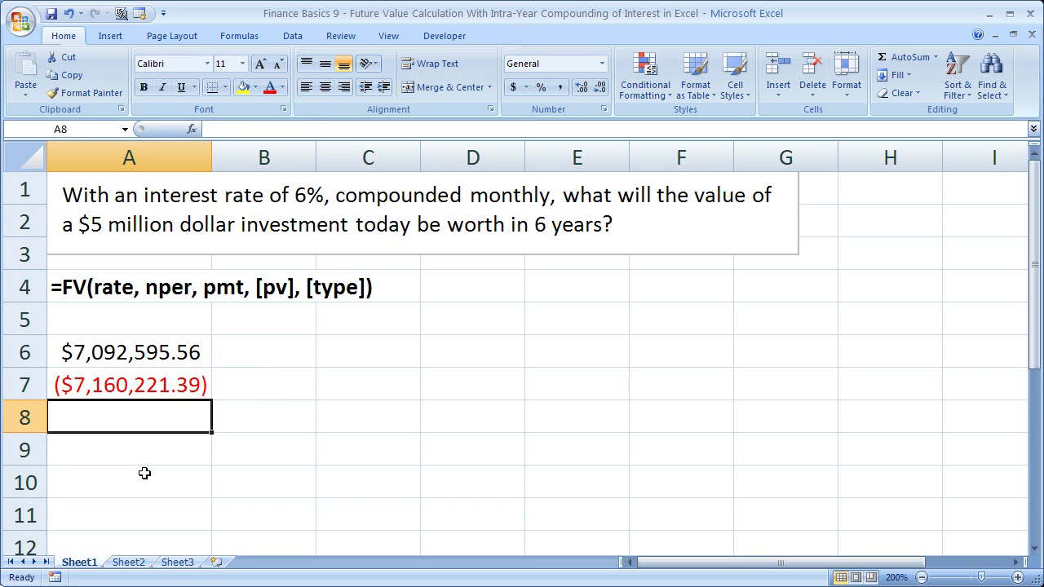
# Reverse the sign of the A7 formula by placing a minus directly before FV.
pyautogui.doubleClick(73, 385)
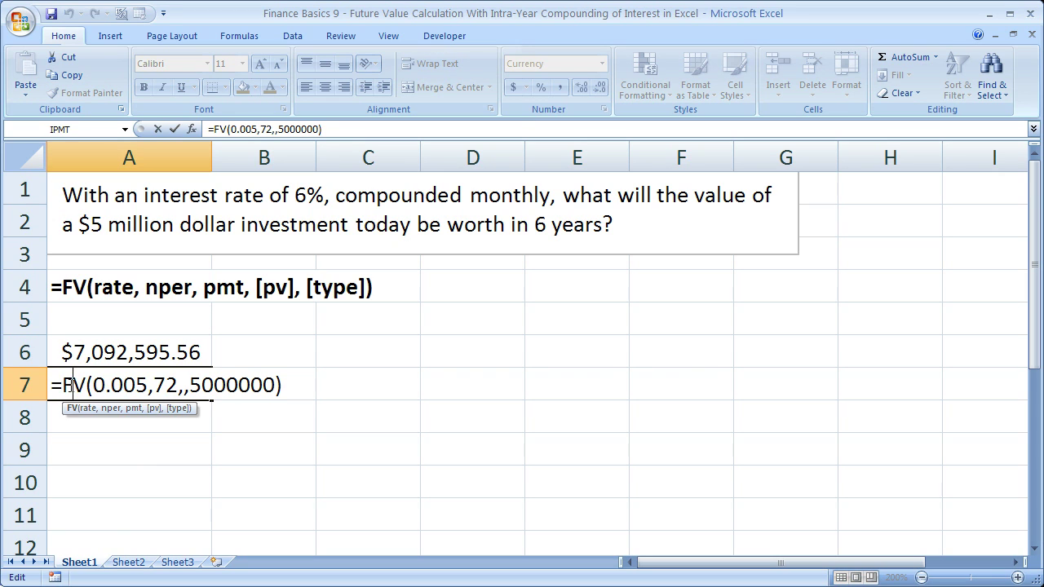
pyautogui.click(63, 385)
pyautogui.write('-')
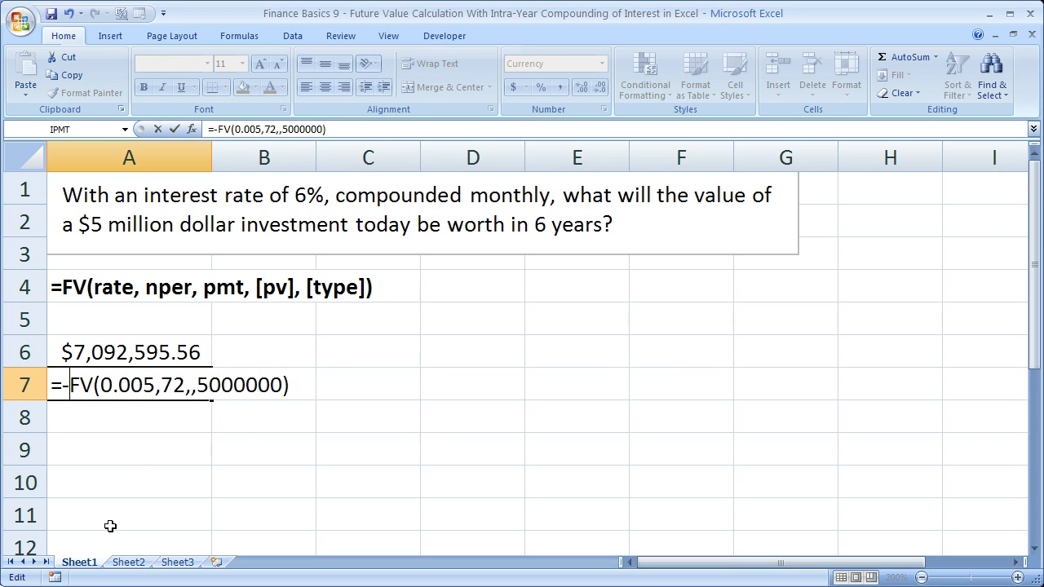
pyautogui.press('Return')
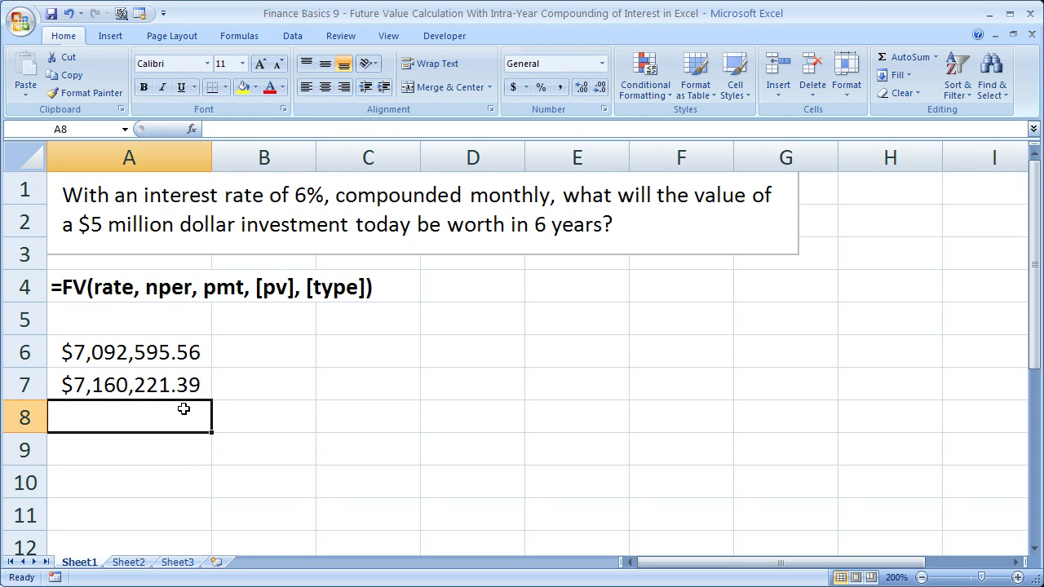
# Examine the arguments of the FV formula in cell A7 without changing them.
pyautogui.click(169, 381)
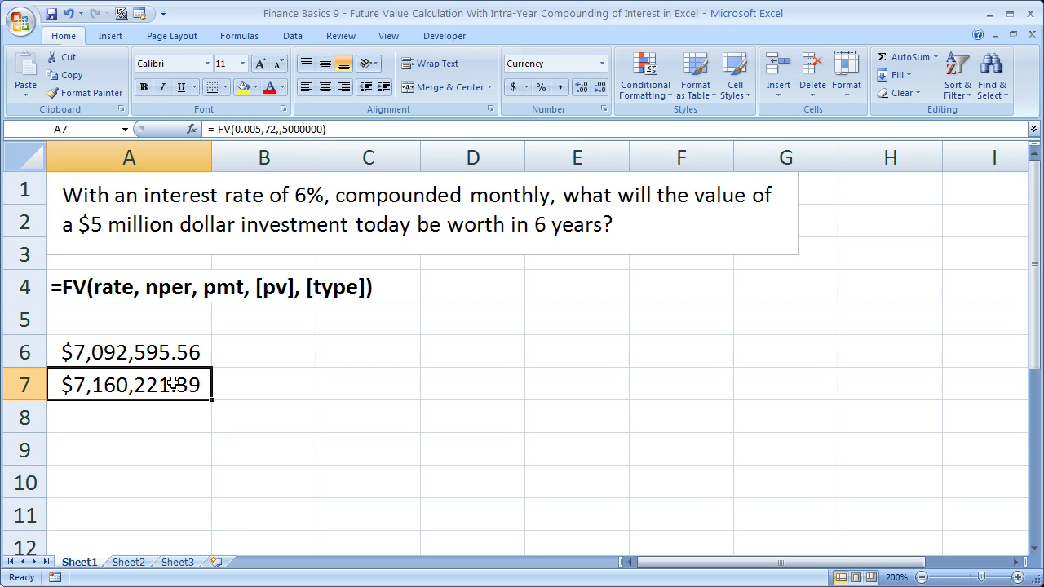
pyautogui.doubleClick(172, 379)
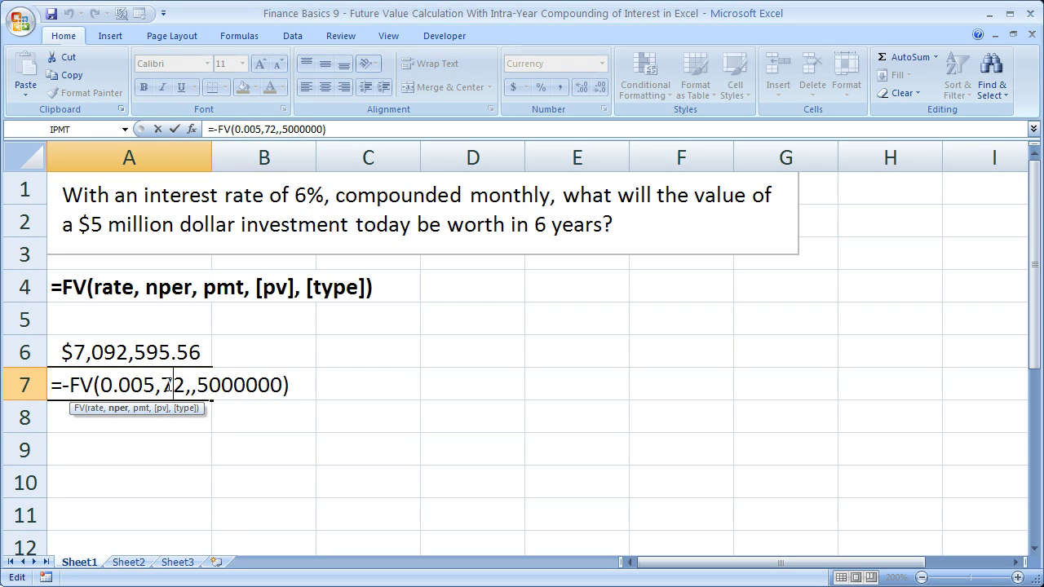
pyautogui.hotkey('ctrl', 'Return')
# Write an FV formula in cell A8 with rate .06/12, periods 6*12, an empty payment argument and present value 5000000.
pyautogui.click(142, 413)
pyautogui.write('=fv(')
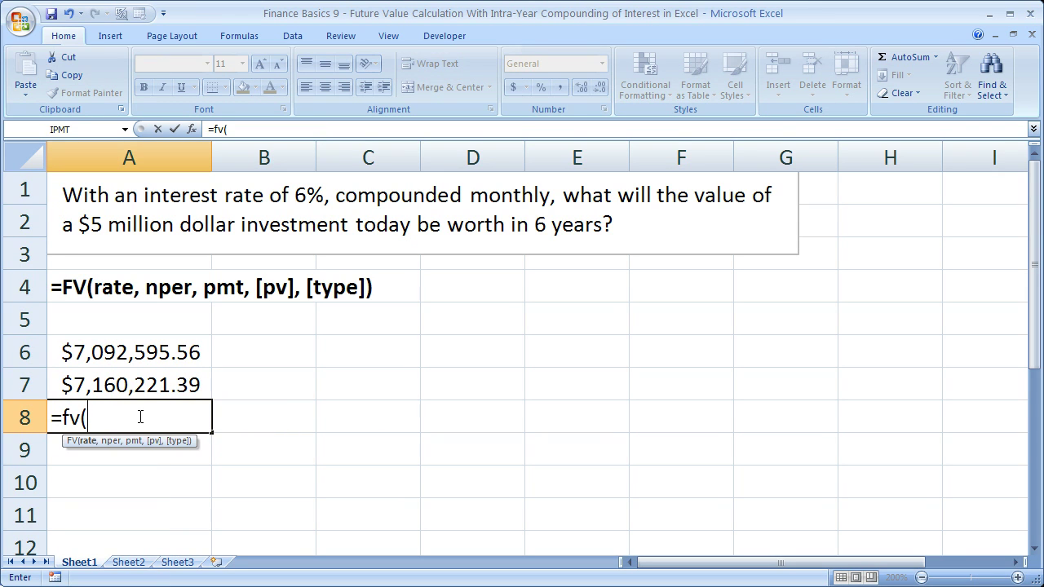
pyautogui.write('.06')
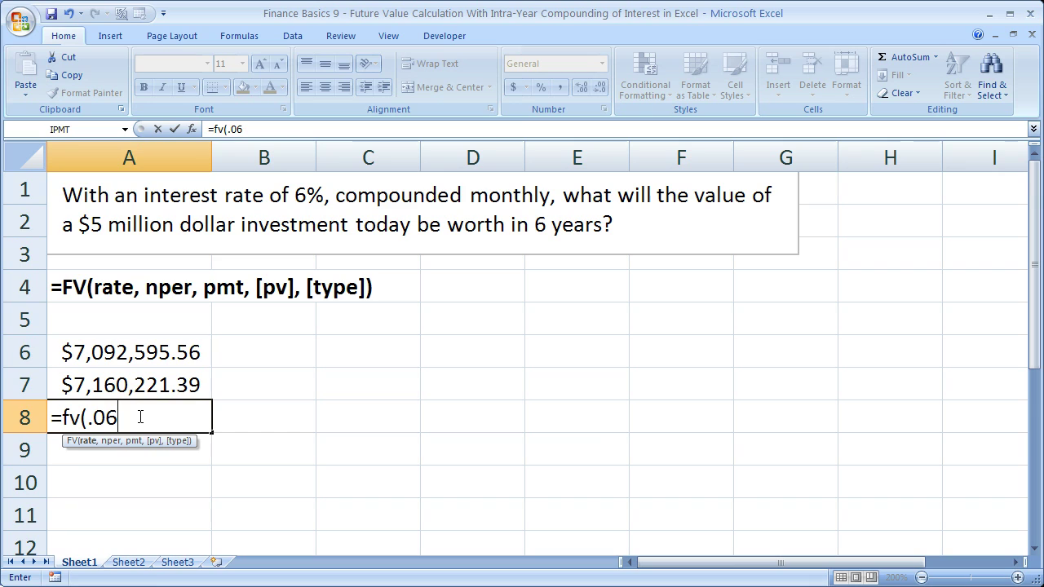
pyautogui.write('/')
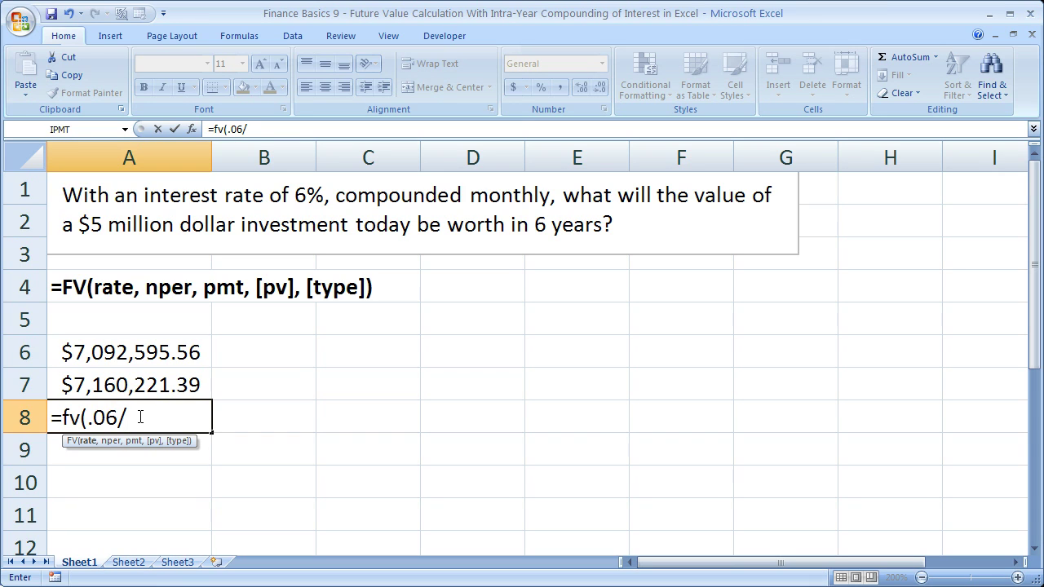
pyautogui.write('12,6*')
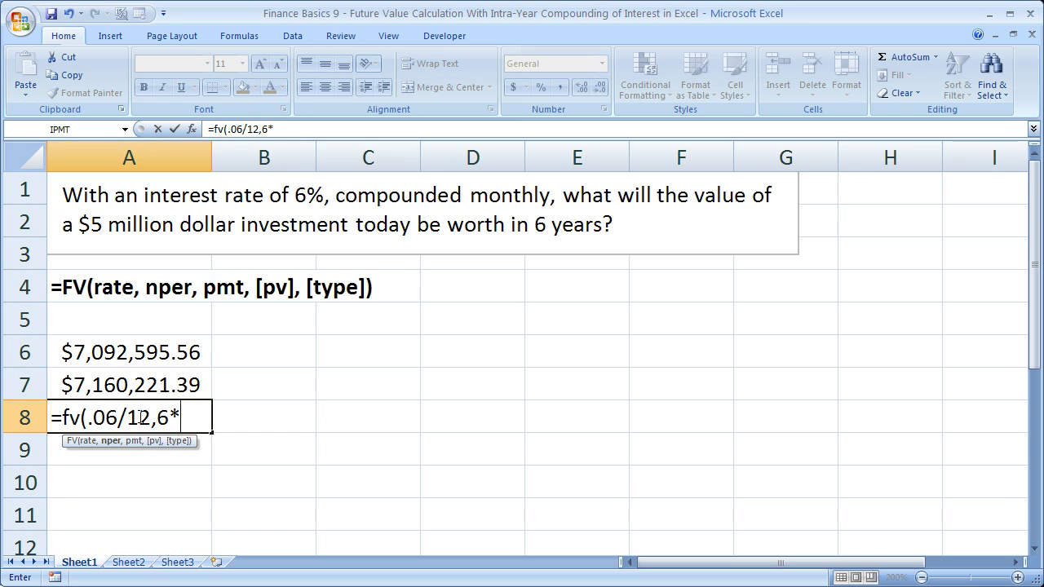
pyautogui.write('12,')
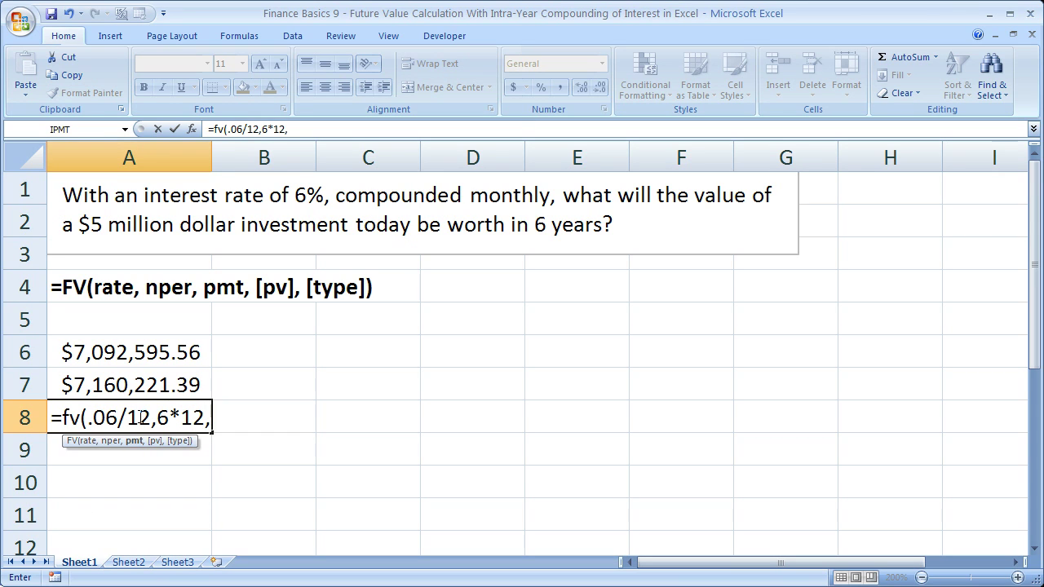
pyautogui.write(',5000')
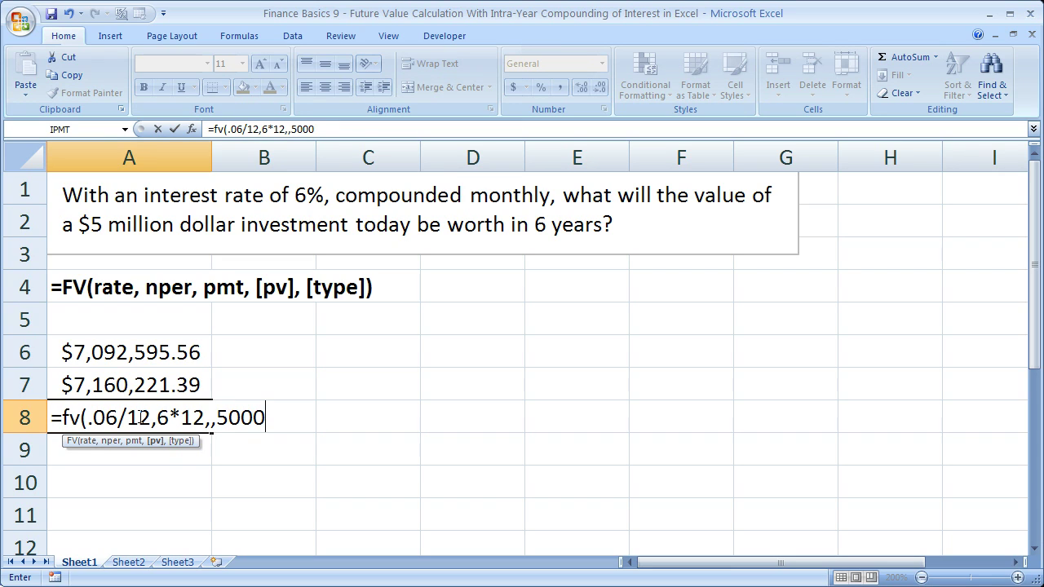
pyautogui.write('000)')
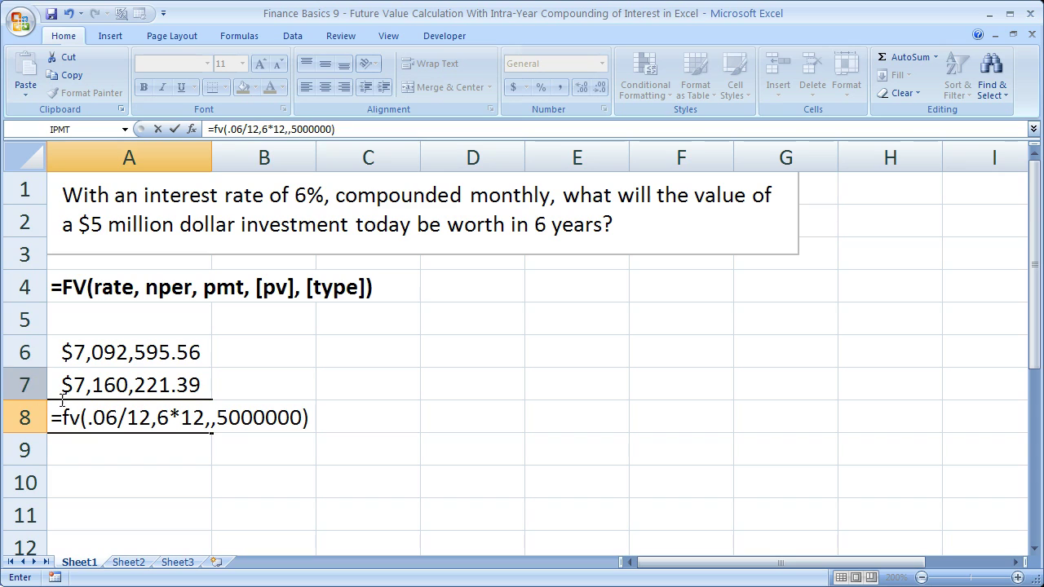
# Reverse the sign of the A8 formula with a minus directly before fv and enter the formula.
pyautogui.click(62, 417)
pyautogui.write('-')
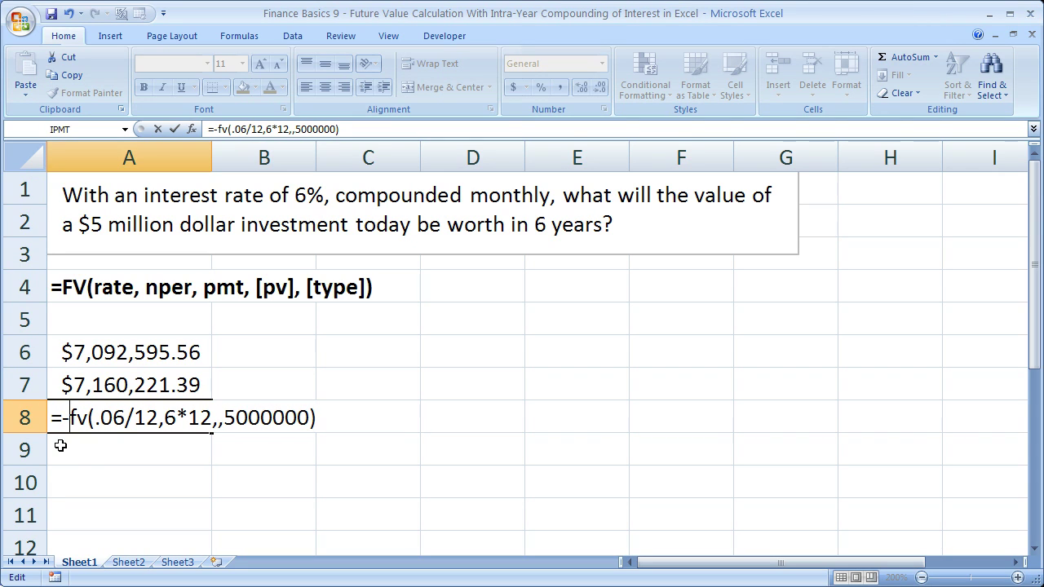
pyautogui.press('Return')
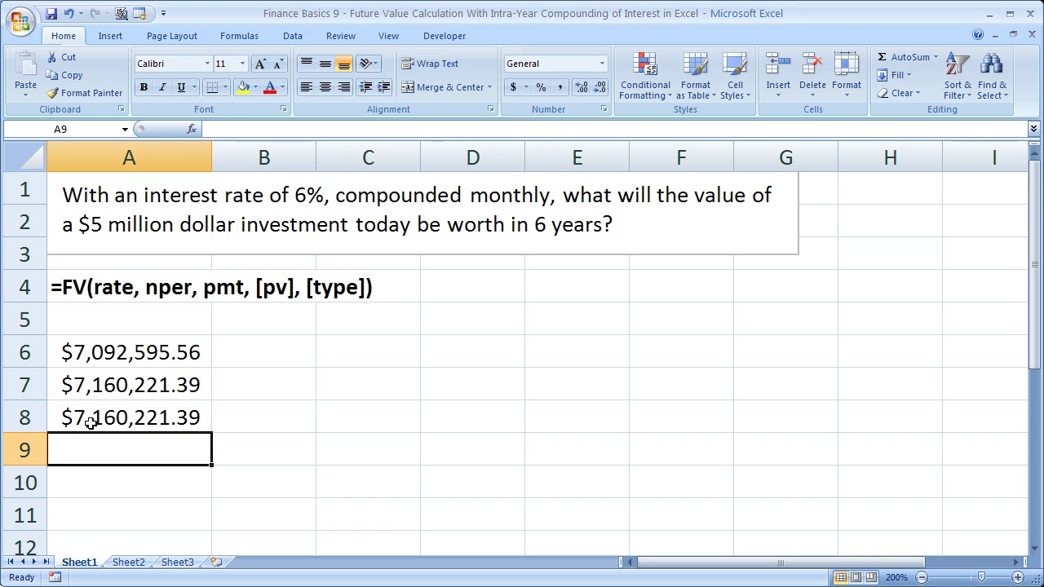
# Examine the rate and period arguments of the FV formula in cell A8 without changing them.
pyautogui.doubleClick(90, 420)
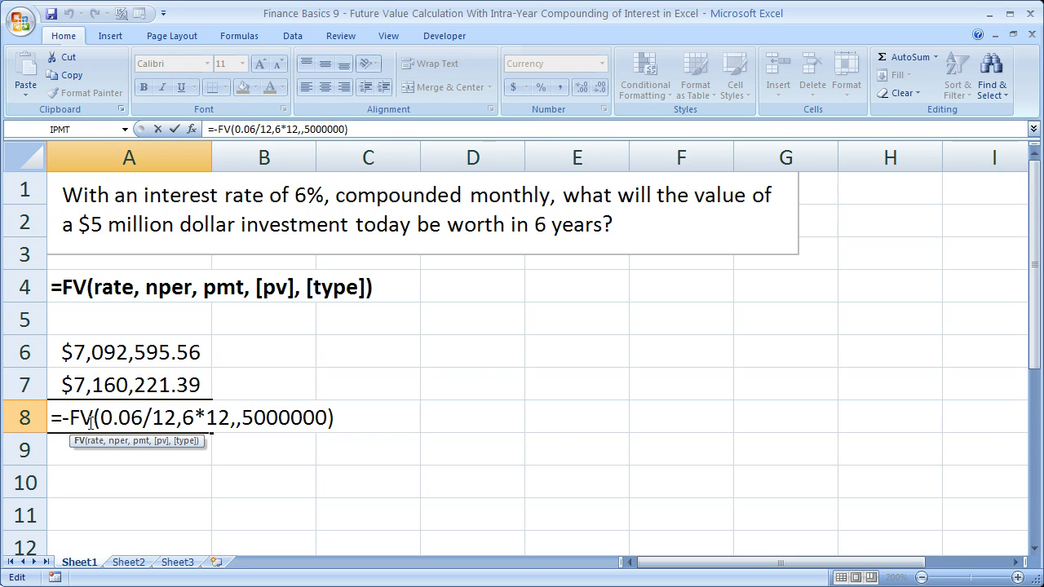
pyautogui.moveTo(100, 420); pyautogui.dragTo(226, 418)
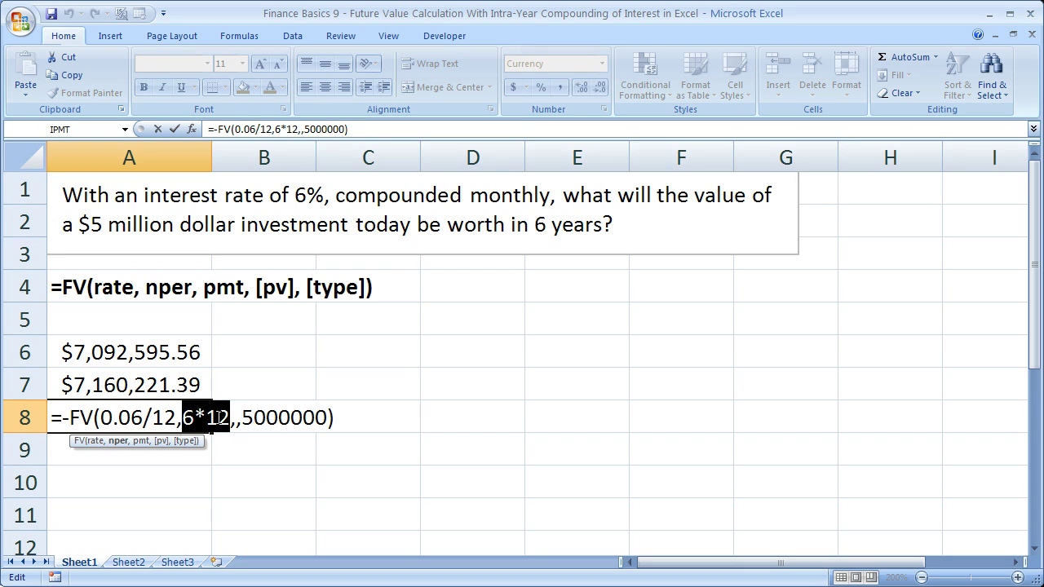
pyautogui.press('Escape')
pyautogui.click(170, 445)
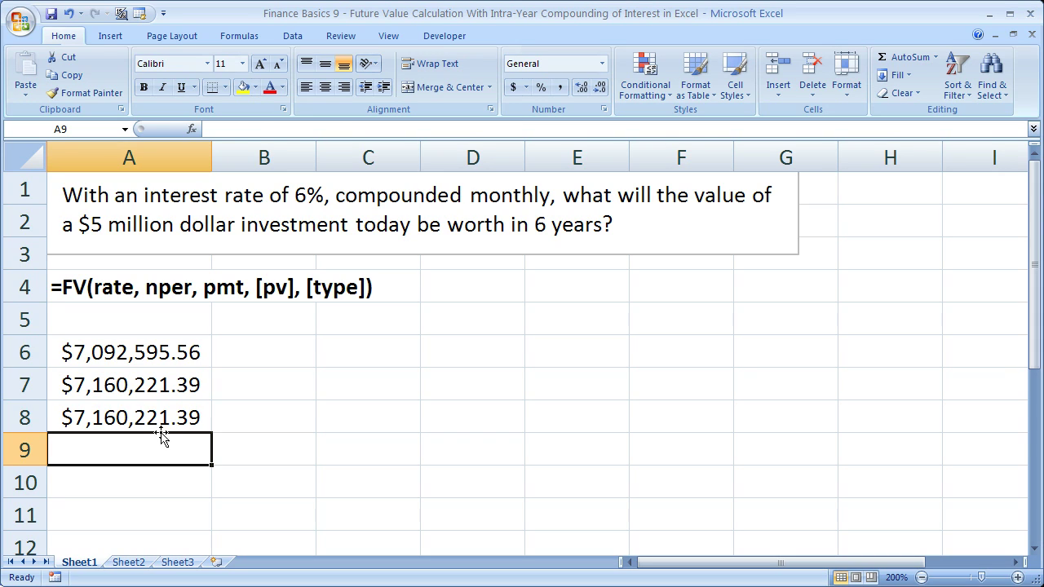
# Edit the A8 formula for semiannual compounding, with rate 0.06/2 and periods 6*2.
pyautogui.click(168, 419)
pyautogui.doubleClick(134, 418)
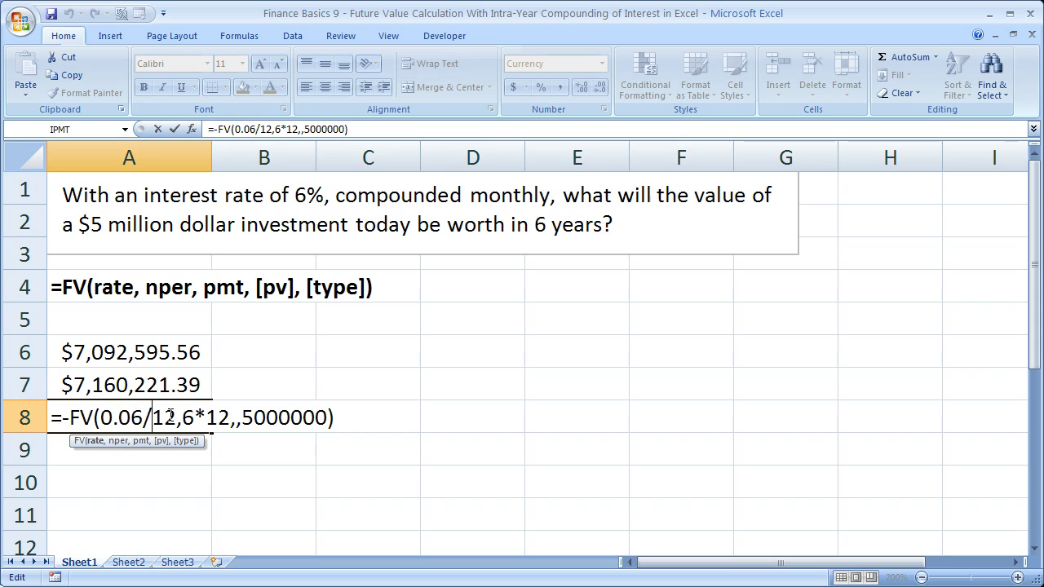
pyautogui.moveTo(175, 417); pyautogui.dragTo(152, 418)
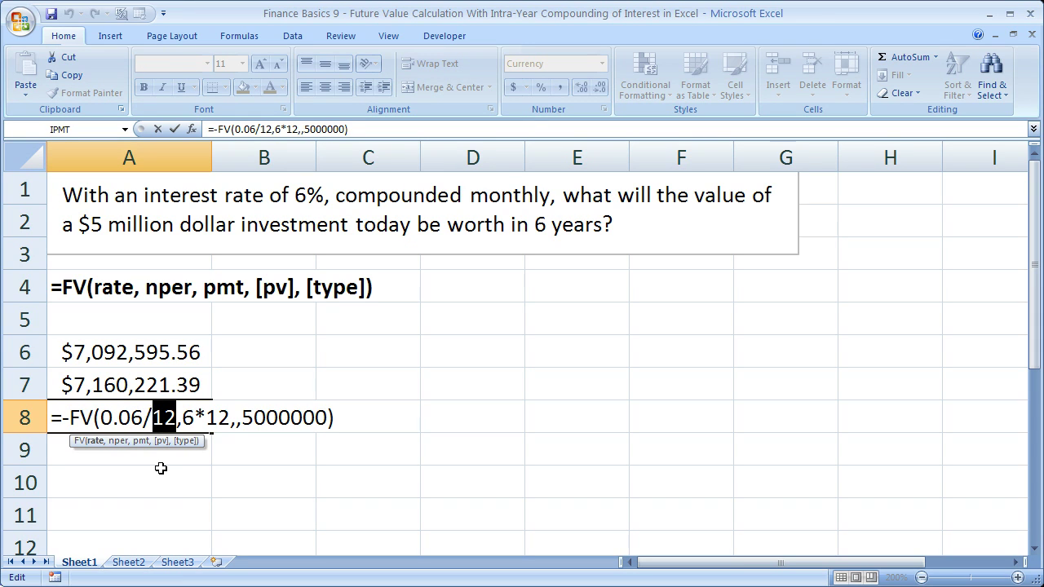
pyautogui.write('2')
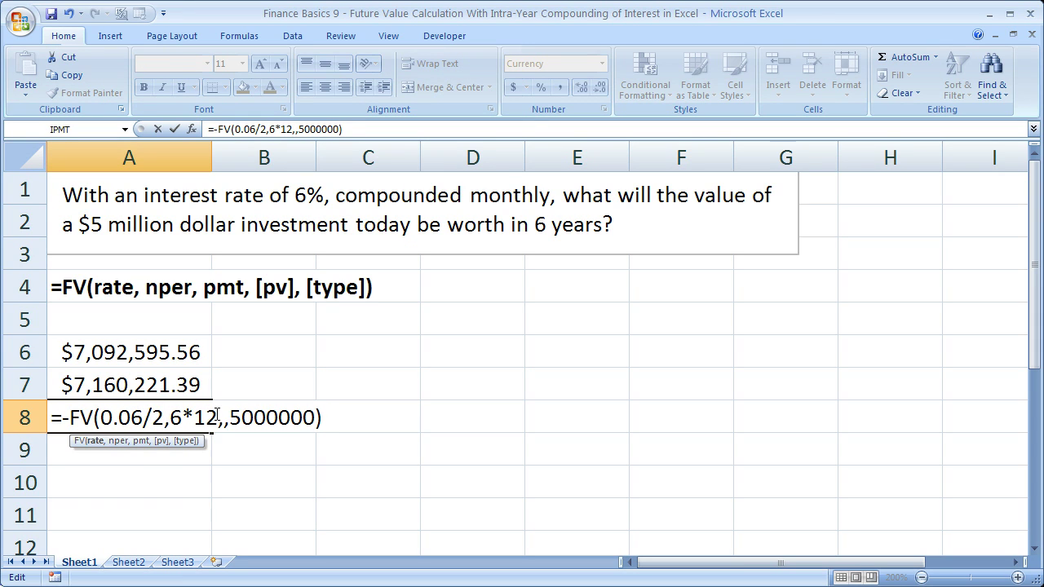
pyautogui.moveTo(217, 417); pyautogui.dragTo(199, 417)
pyautogui.write('2')
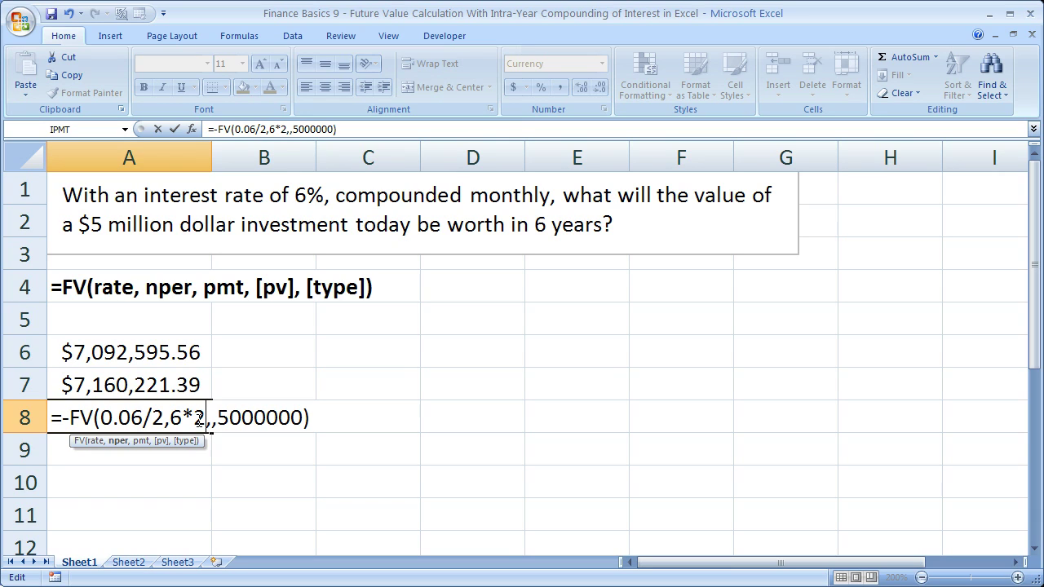
# Edit the A8 formula for quarterly compounding, with rate 0.06/4 and periods 6*4.
pyautogui.doubleClick(158, 418)
pyautogui.write('4')
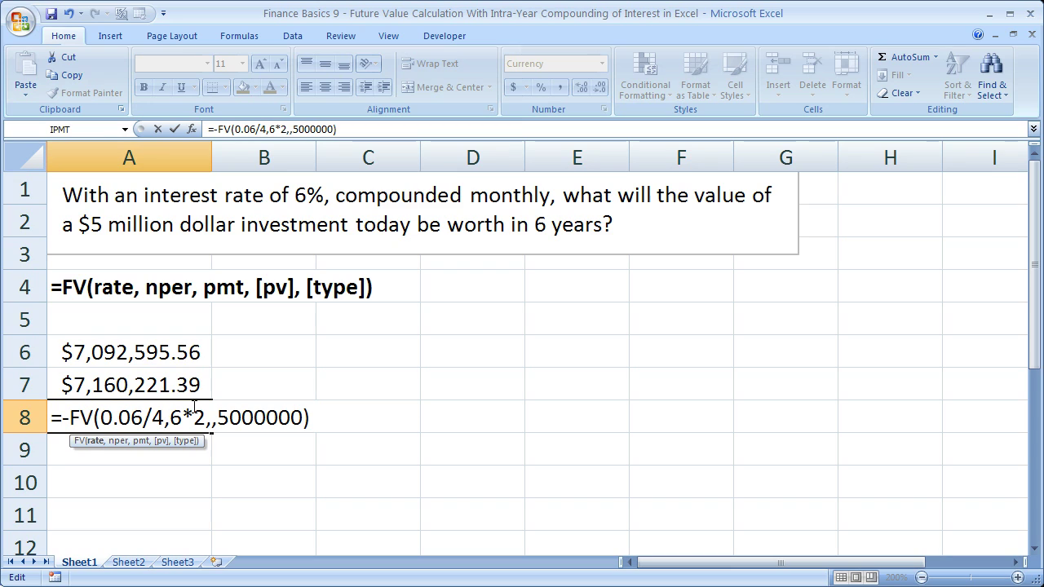
pyautogui.doubleClick(199, 417)
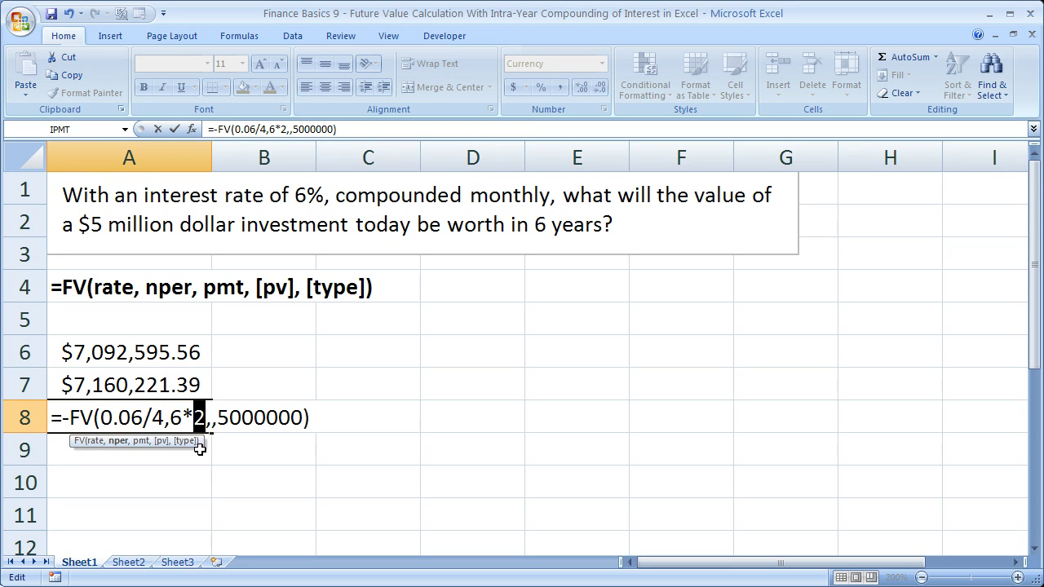
pyautogui.write('4')
# Restore monthly compounding in the A8 formula, with rate 0.06/12 and periods 6*12.
pyautogui.press('BackSpace')
pyautogui.write('12')
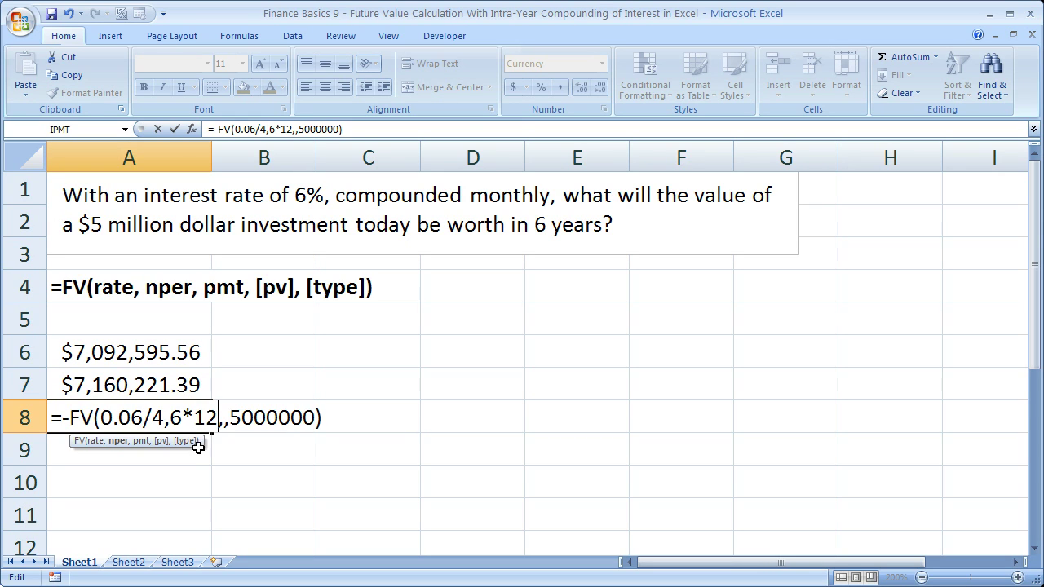
pyautogui.press('Left')
pyautogui.press('Left')
pyautogui.press('Left')
pyautogui.press('Left')
pyautogui.press('Left')
pyautogui.press('BackSpace')
pyautogui.write('12')
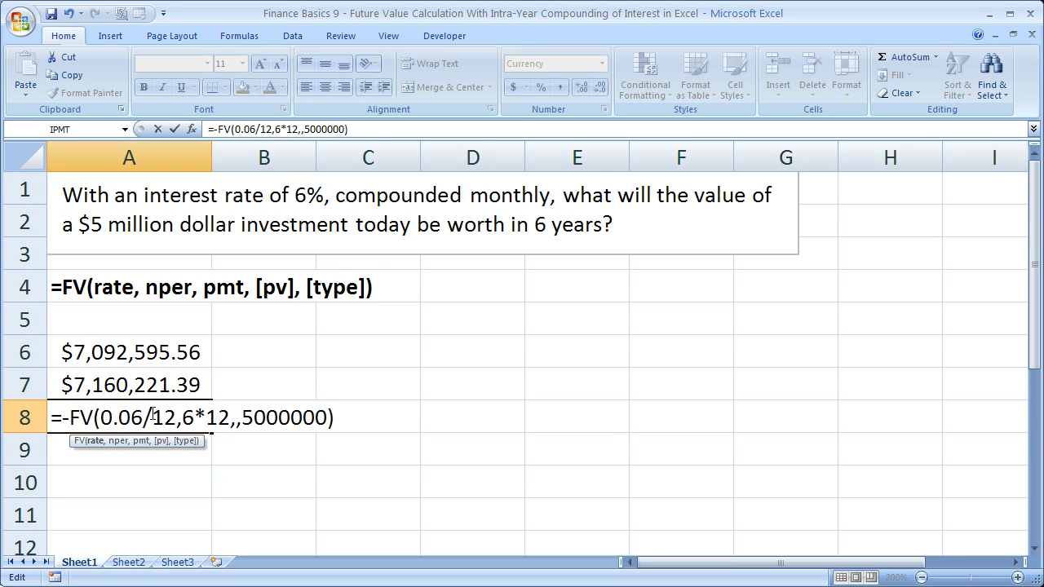
pyautogui.moveTo(153, 417); pyautogui.dragTo(225, 414)
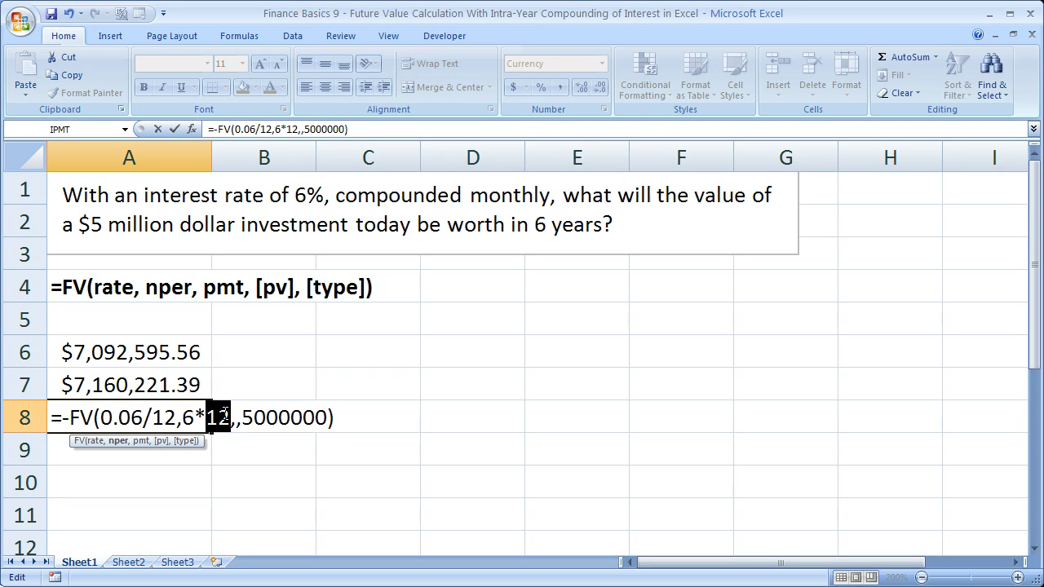